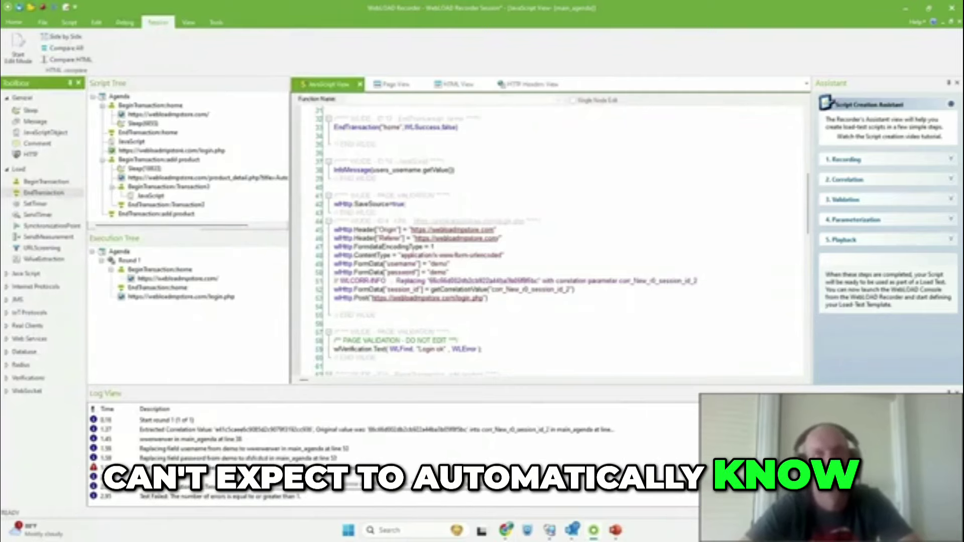
Select the 'Test Validation Failed' log entry showing the missing 'Login ok' text.
click(264, 470)
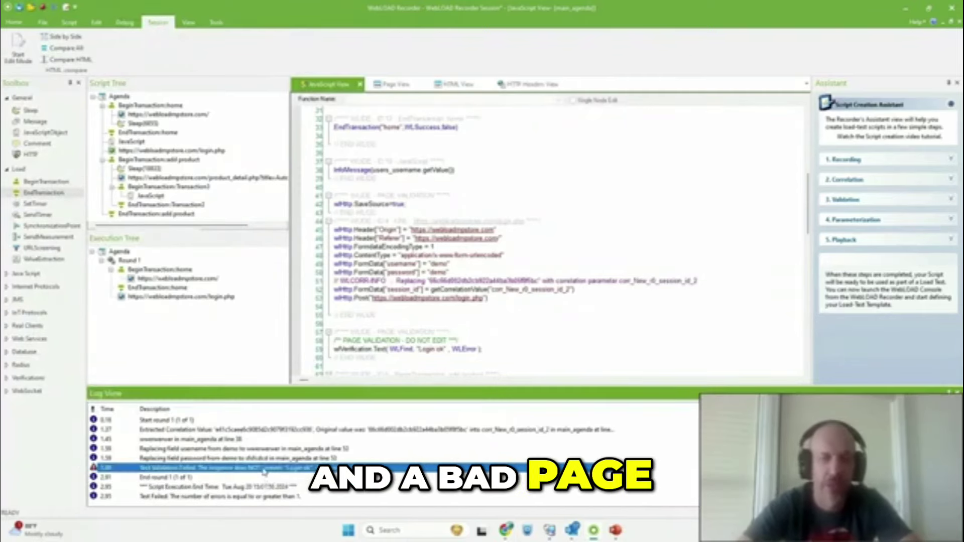